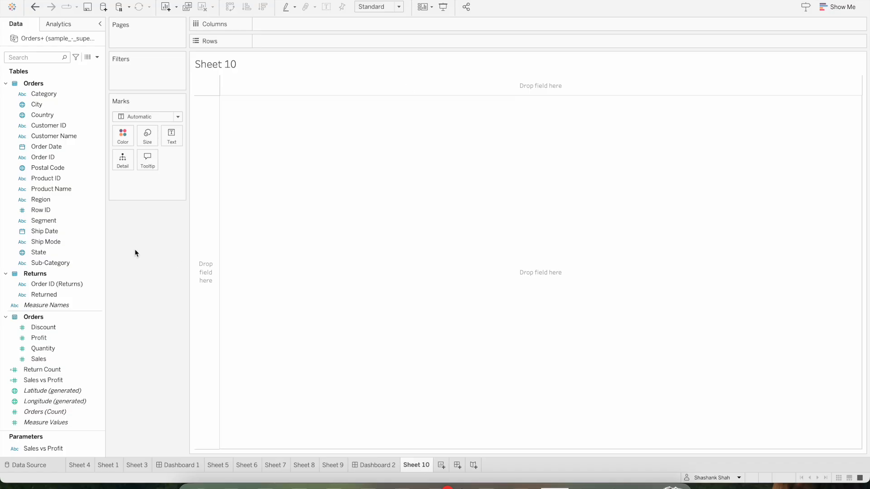
Build the table's rows from Category, Customer ID, Order ID with all members, Segment and Ship Mode, in that order
double_click(50, 95)
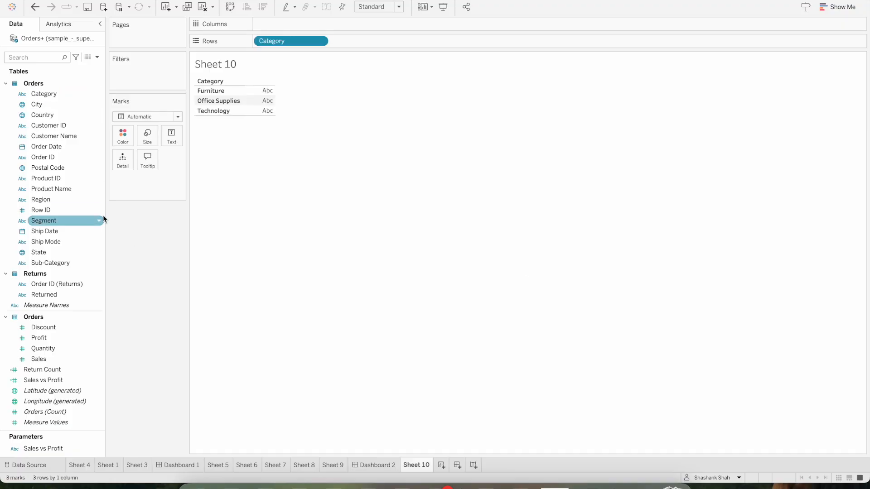
left_click_drag(52, 125, 369, 45)
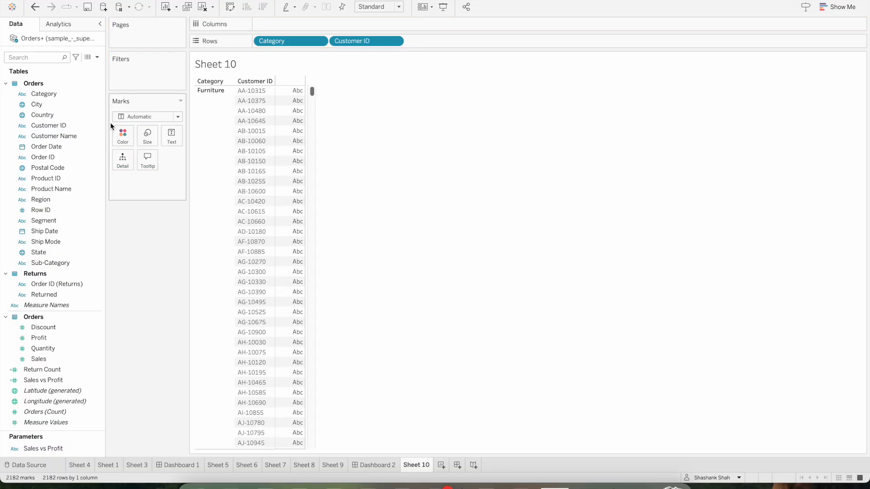
left_click(57, 168)
left_click_drag(57, 168, 488, 42)
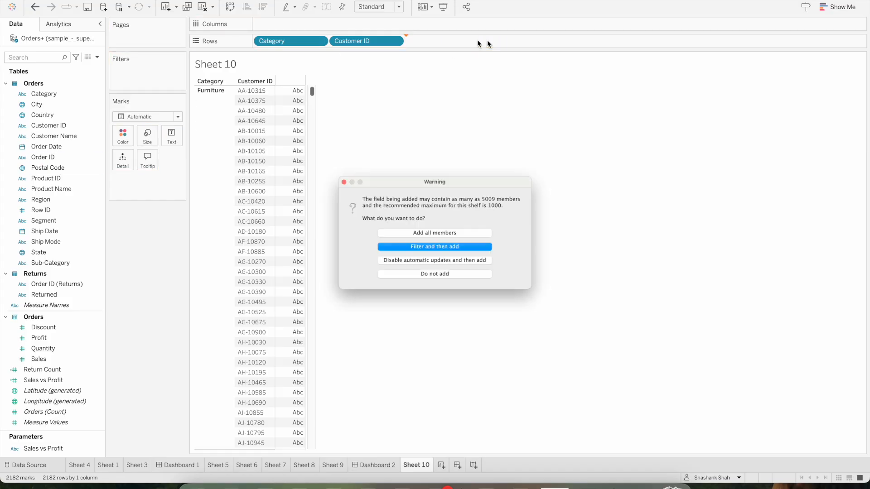
left_click(443, 232)
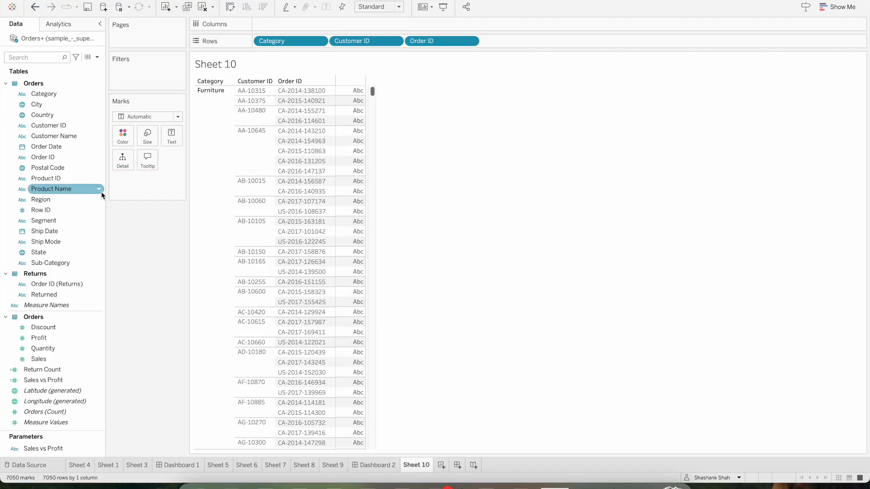
left_click_drag(50, 221, 535, 42)
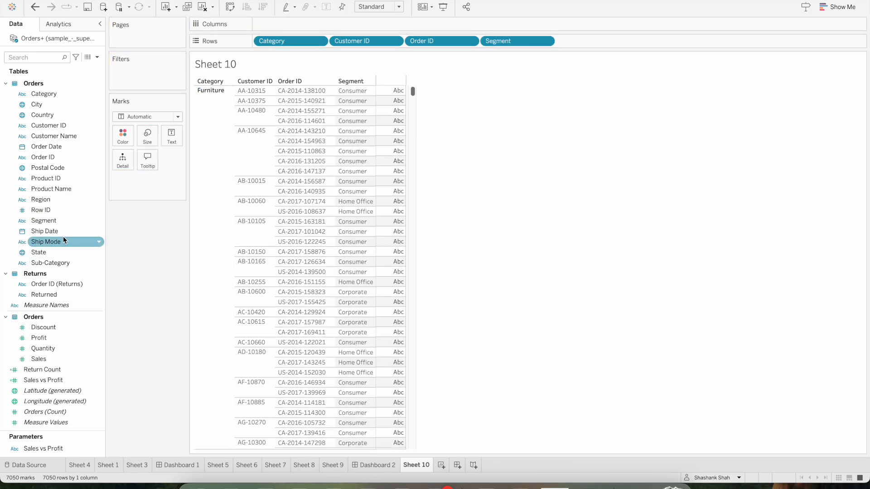
left_click_drag(59, 241, 588, 41)
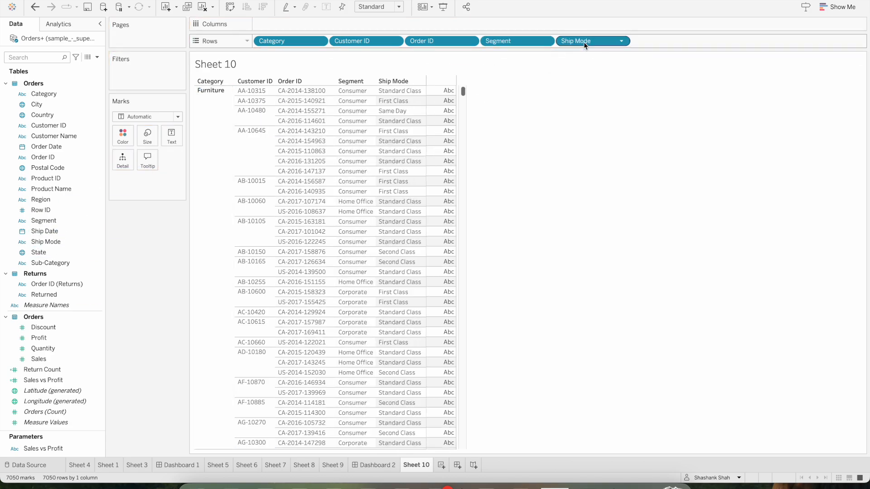
Add the measures Discount, Profit, Quantity and Sales to the table as value columns
double_click(46, 328)
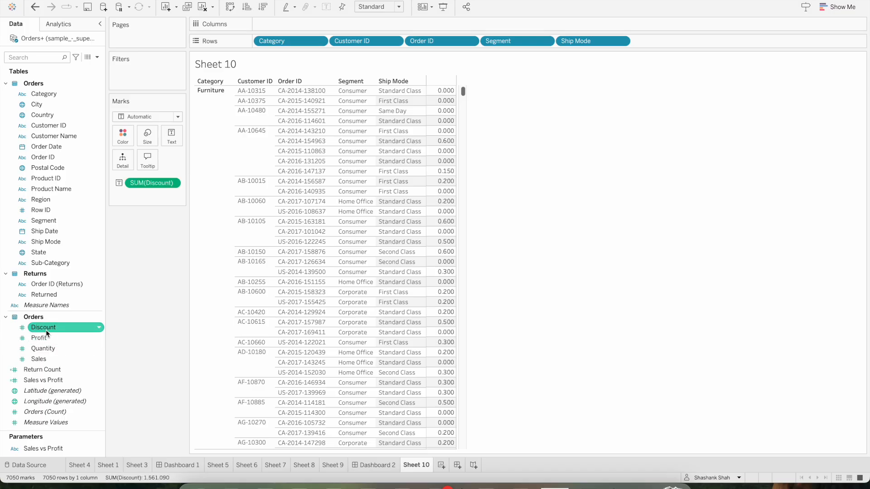
double_click(46, 339)
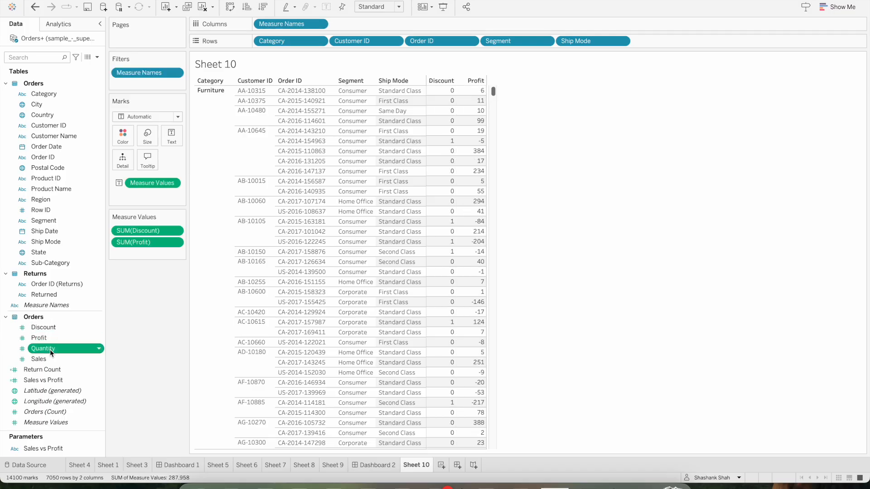
double_click(50, 349)
double_click(50, 359)
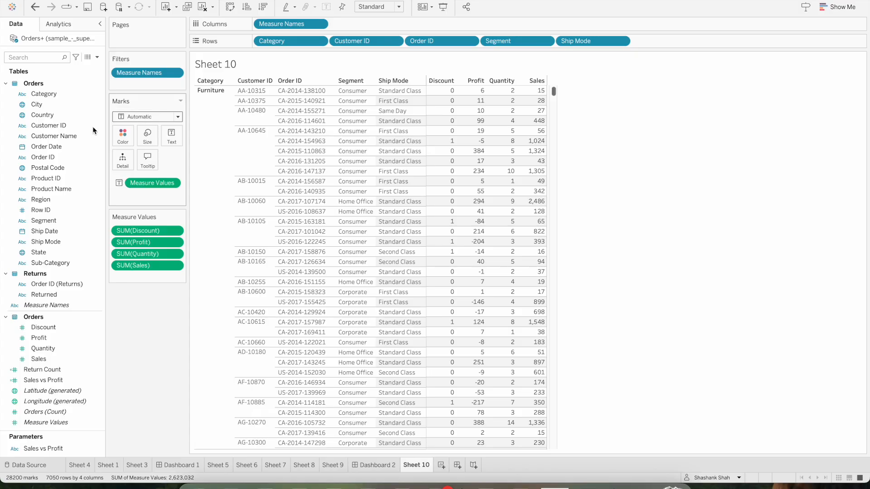
Insert Product ID and Product Name, each with all members, into the rows between Order ID and Segment
left_click_drag(47, 168, 485, 47)
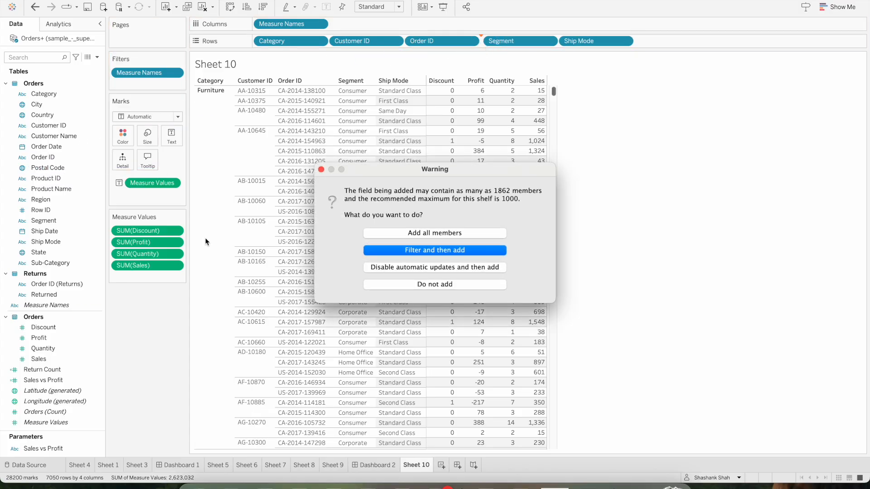
left_click(432, 235)
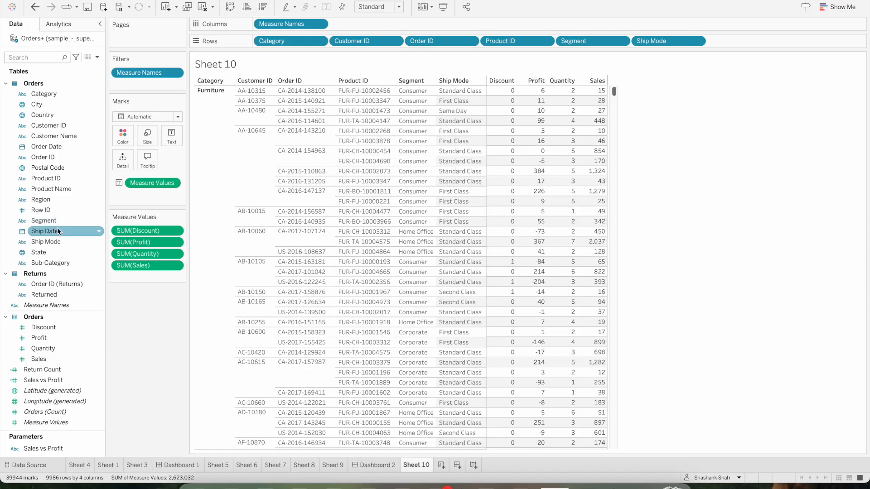
left_click_drag(49, 191, 558, 42)
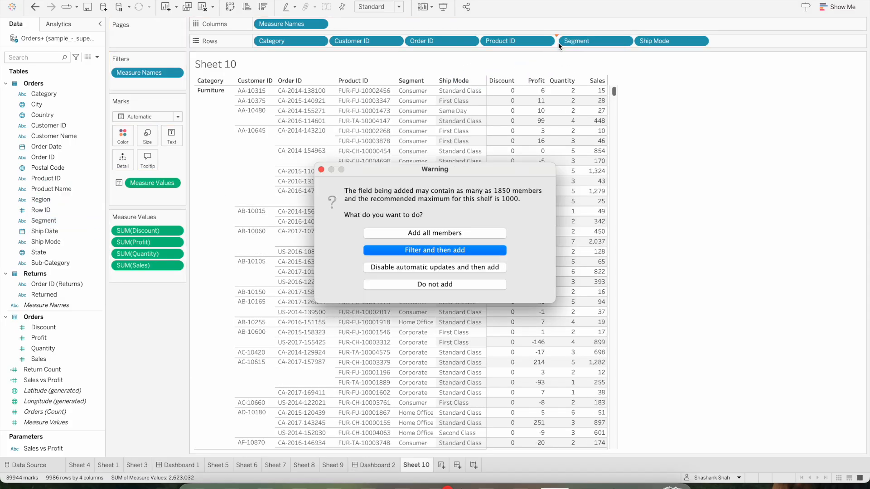
left_click(423, 232)
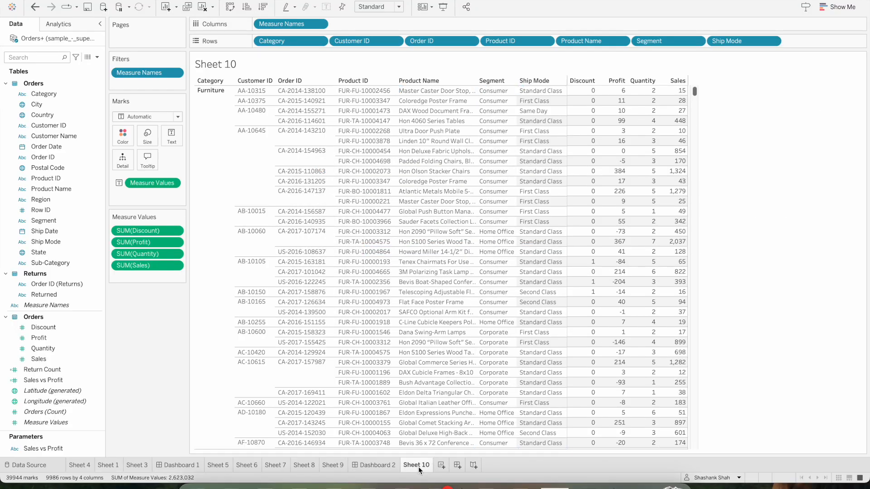
Create a new dashboard and place Sheet 10 on it
left_click(457, 466)
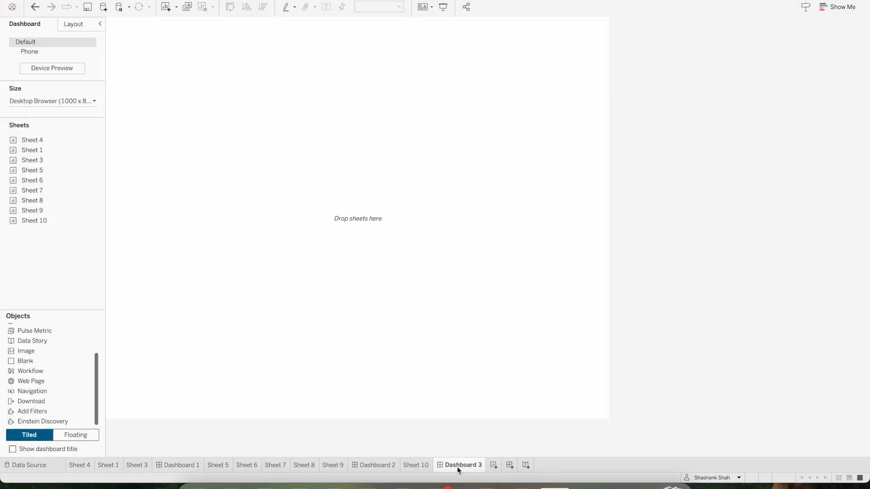
left_click_drag(34, 224, 168, 188)
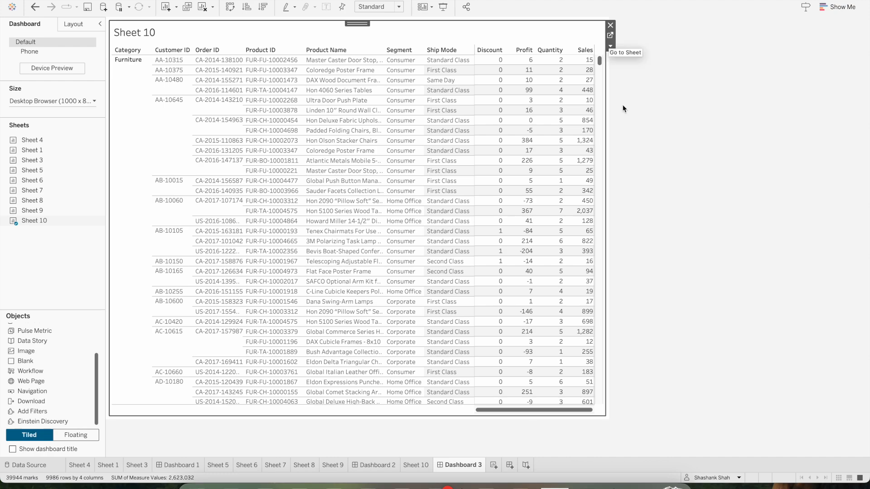
left_click(630, 156)
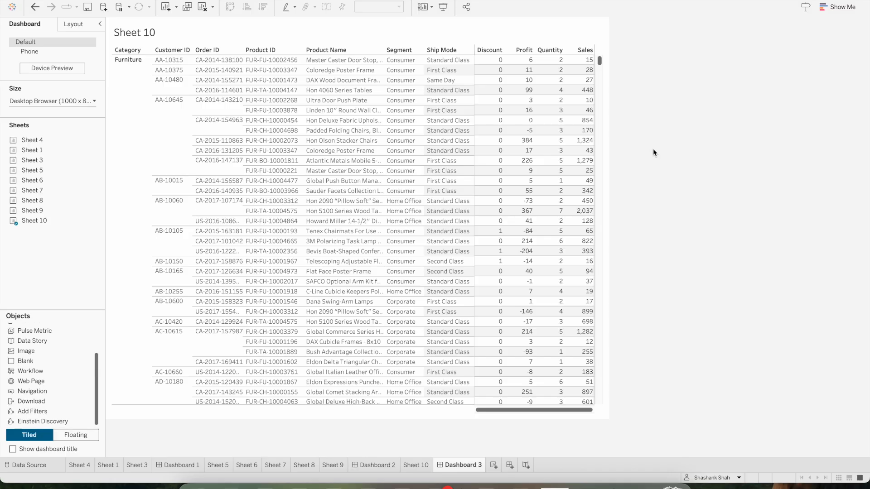
Hide the title of Sheet 10 on the dashboard
left_click(559, 35)
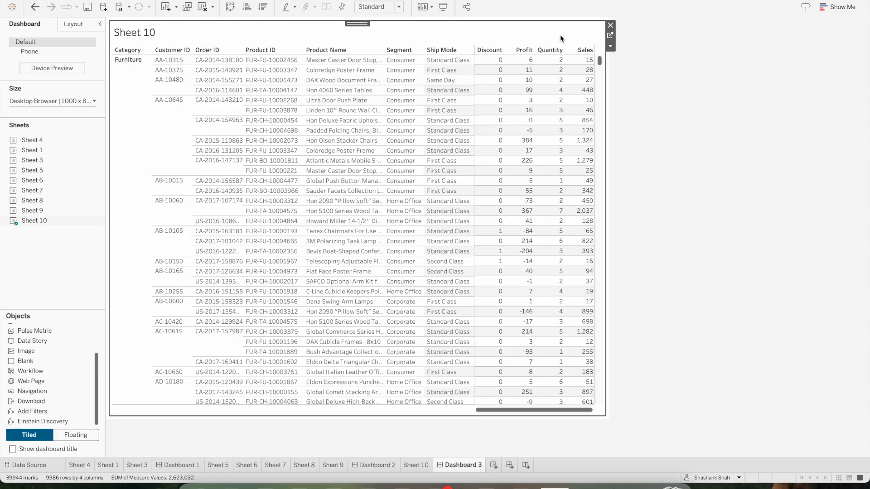
left_click(610, 46)
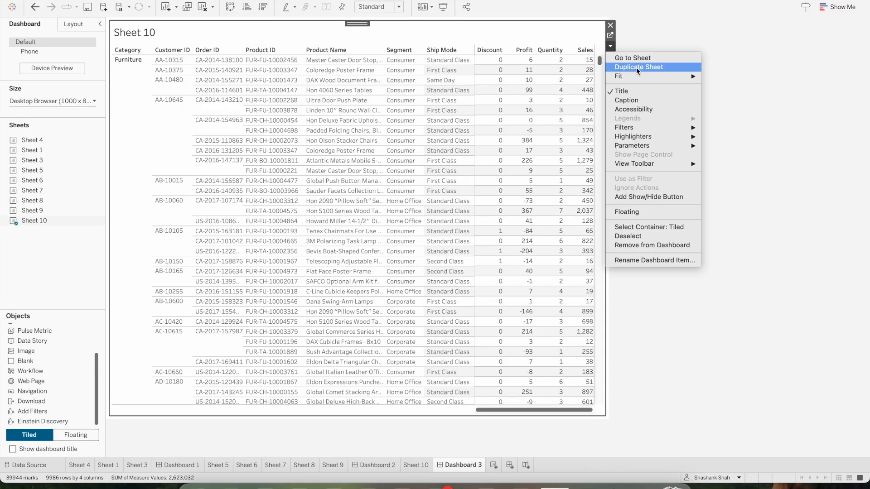
left_click(630, 91)
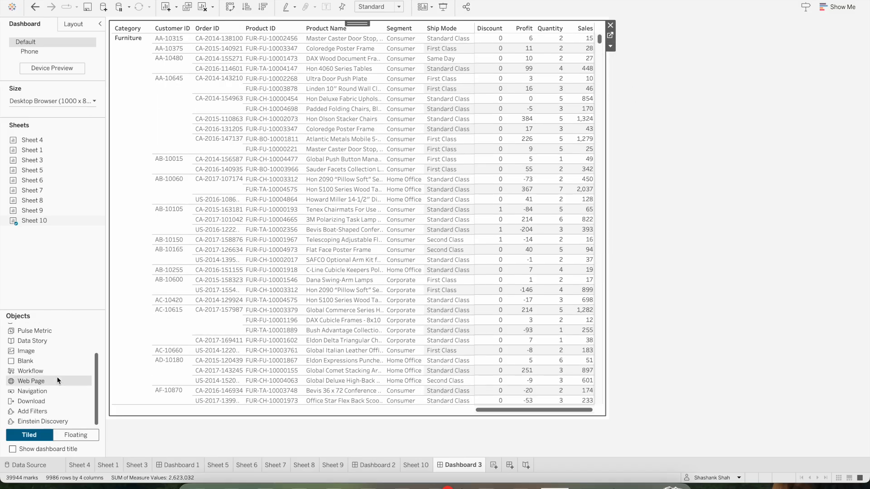
Add a text object above the dashboard table reading "Detail Report with Export Button"
scroll(42, 355, "up", 3)
left_click_drag(23, 352, 261, 59)
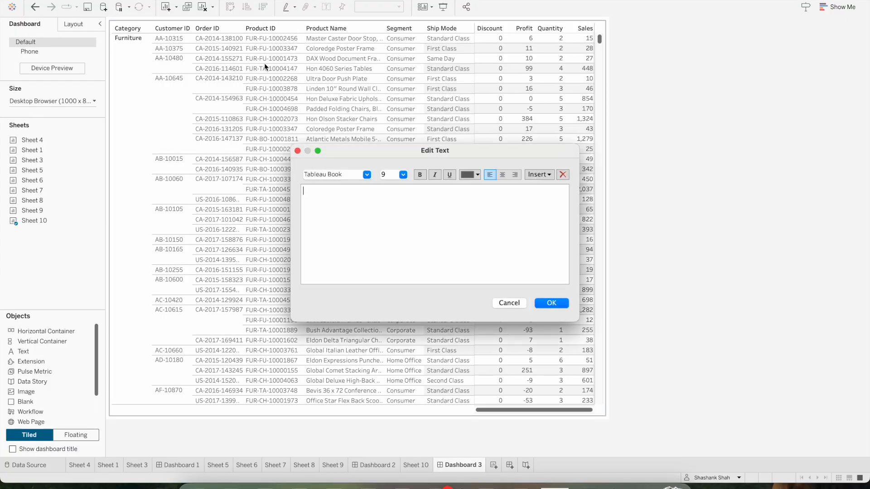
type("Detail Report with Export Button")
Format the heading text as Tableau Bold, size 16, and reduce the text object to a narrow strip above the table
key("super+a")
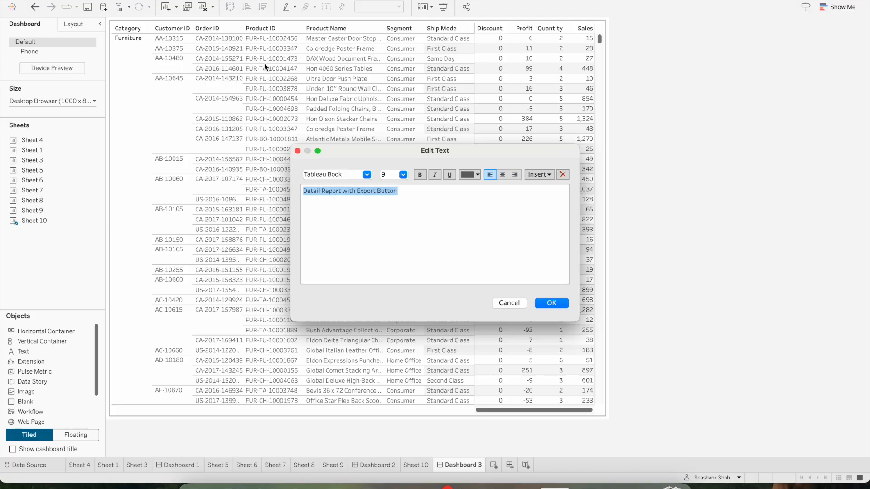
left_click(366, 175)
key("Up")
key("Return")
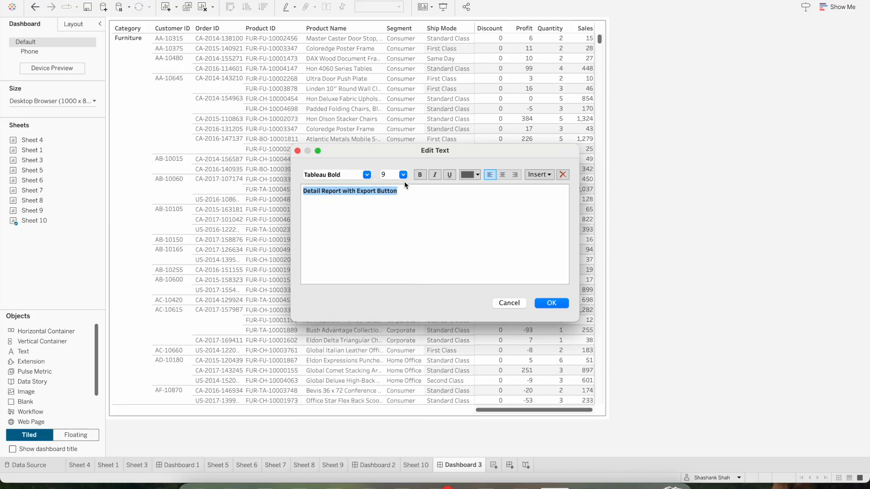
left_click(403, 175)
left_click(396, 232)
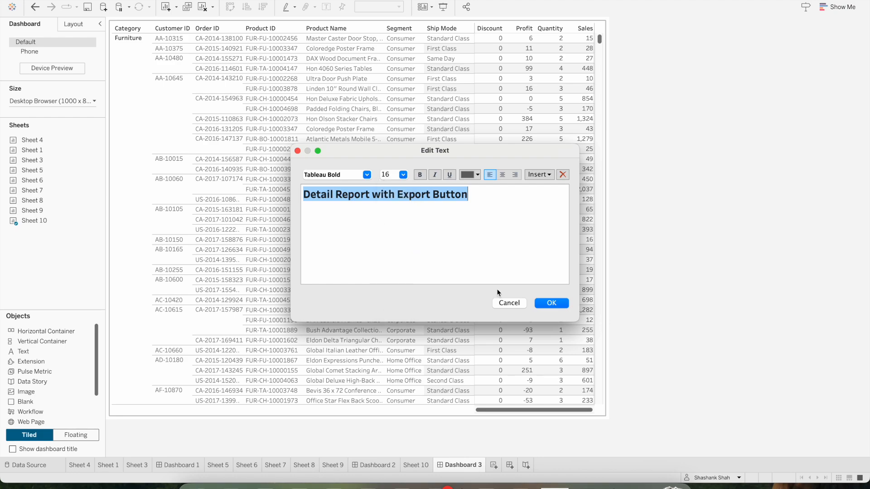
left_click(545, 305)
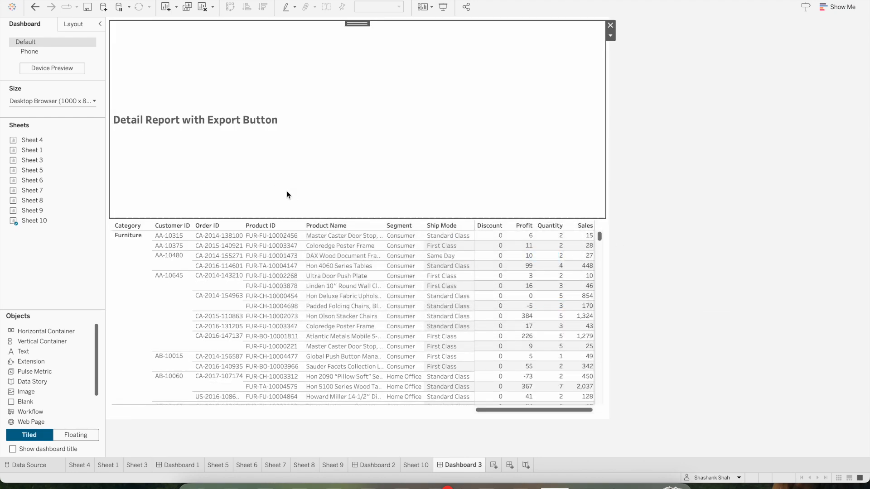
left_click_drag(344, 218, 352, 57)
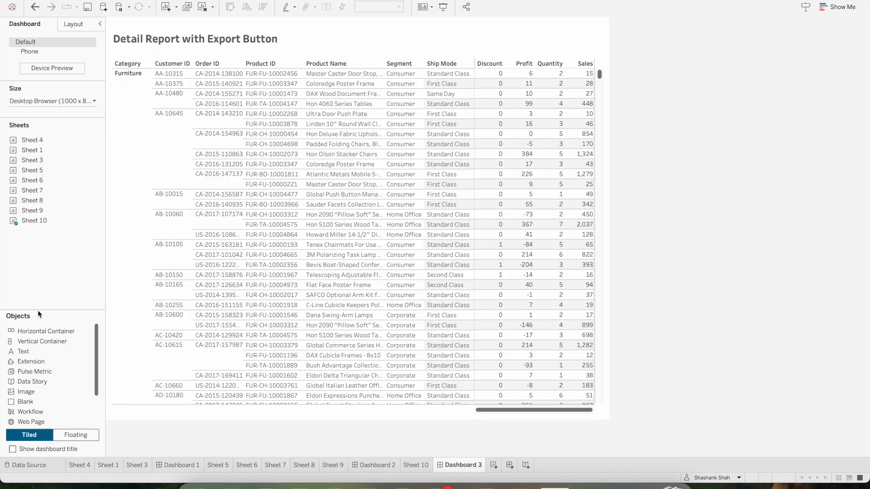
Place a Download object beside the heading, to its right, and set its button to export to PDF
scroll(51, 414, "down", 2)
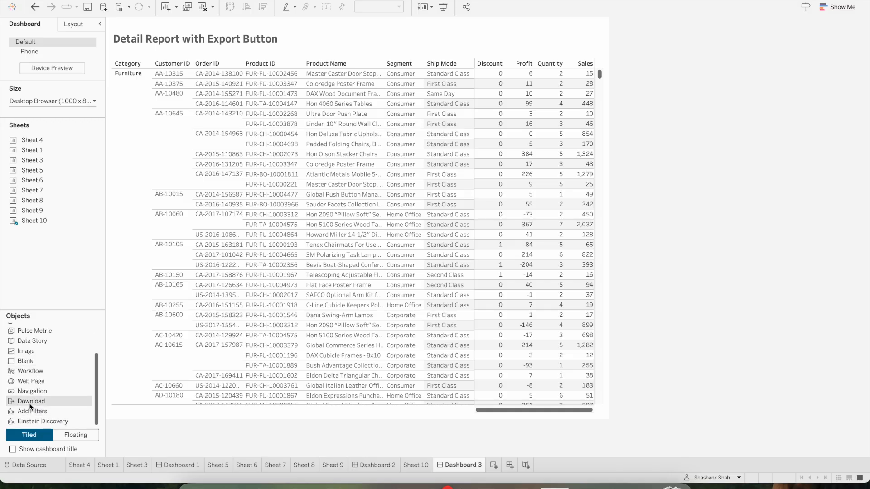
left_click_drag(26, 401, 426, 45)
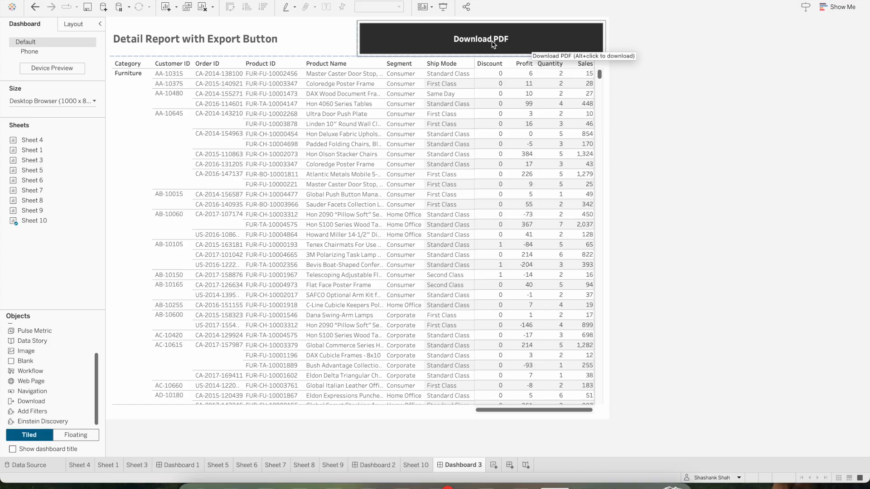
left_click(573, 45)
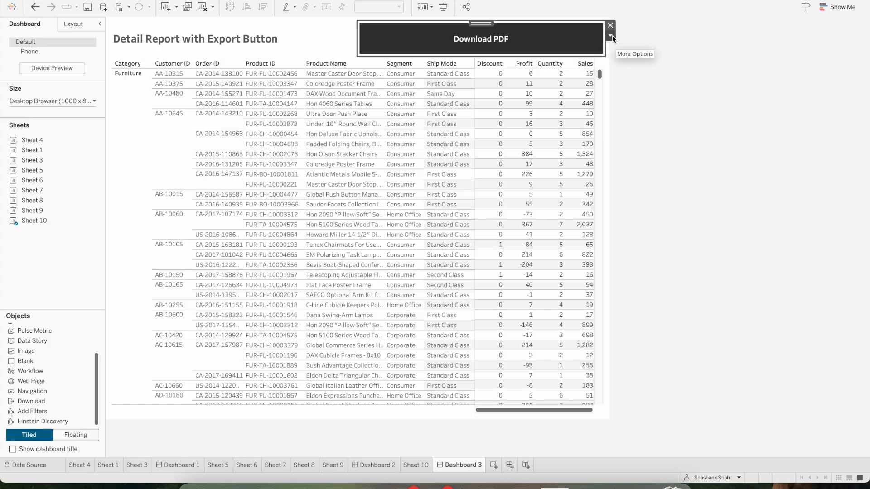
left_click(613, 35)
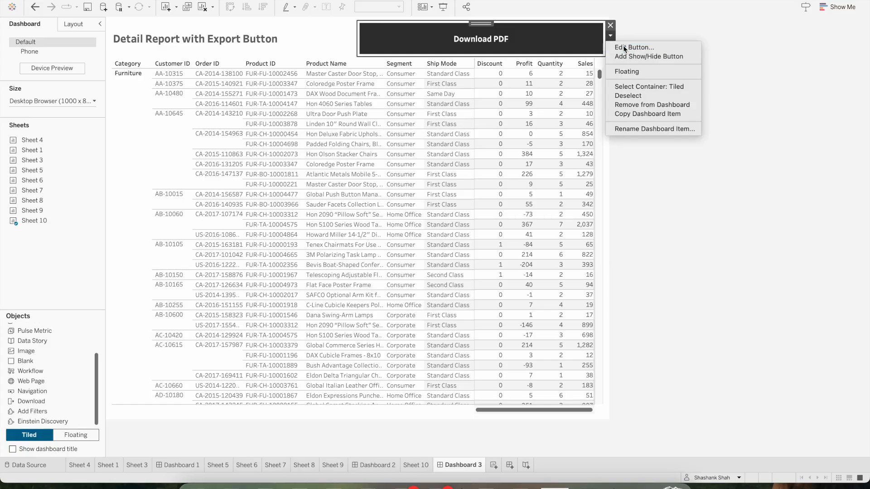
left_click(623, 45)
left_click(385, 174)
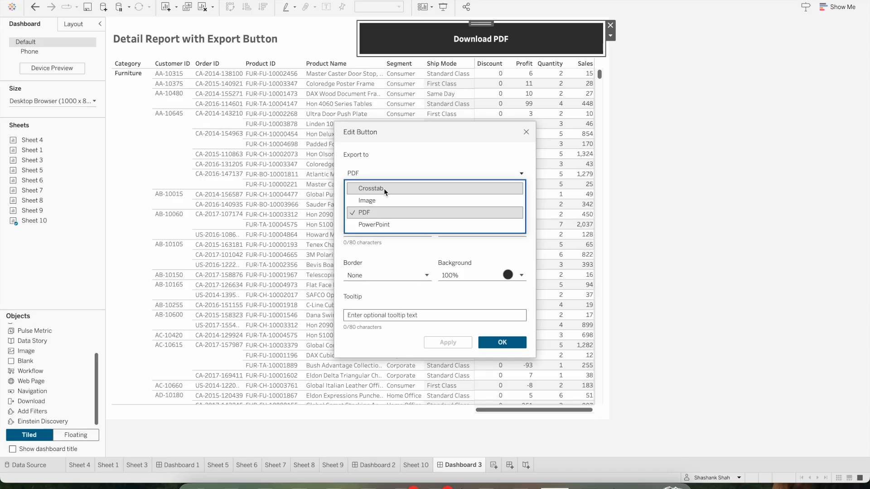
left_click(387, 214)
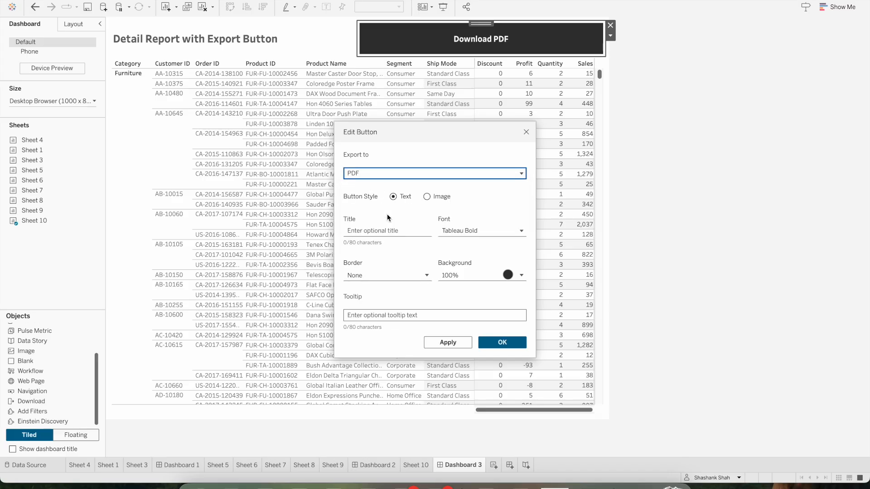
left_click(453, 343)
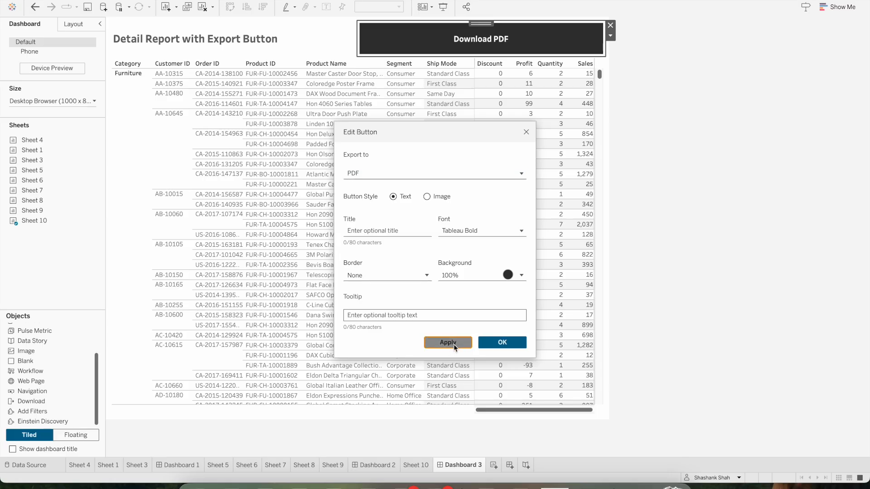
left_click(495, 343)
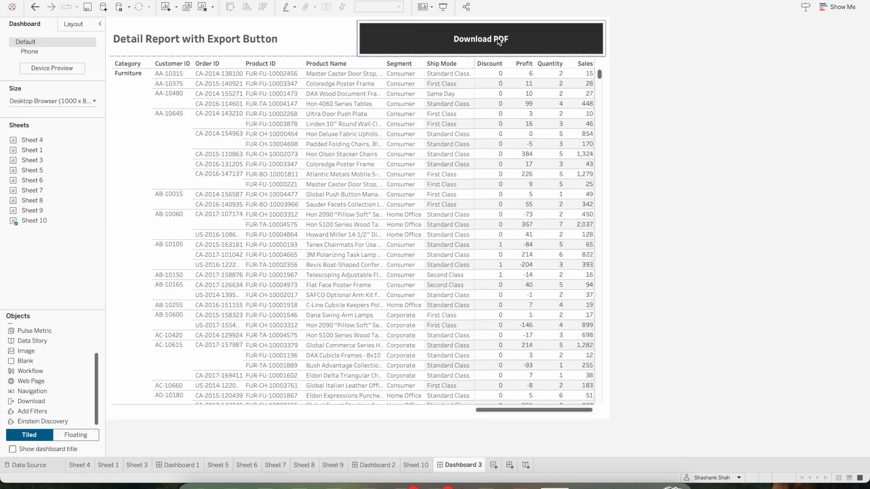
Narrow the download button to a small square at the right end of the heading row and select it
left_click_drag(356, 41, 570, 51)
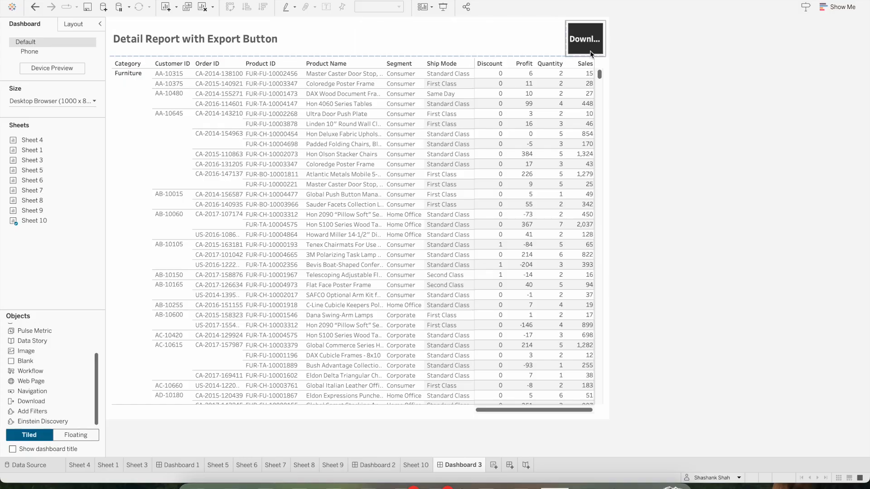
left_click(603, 45)
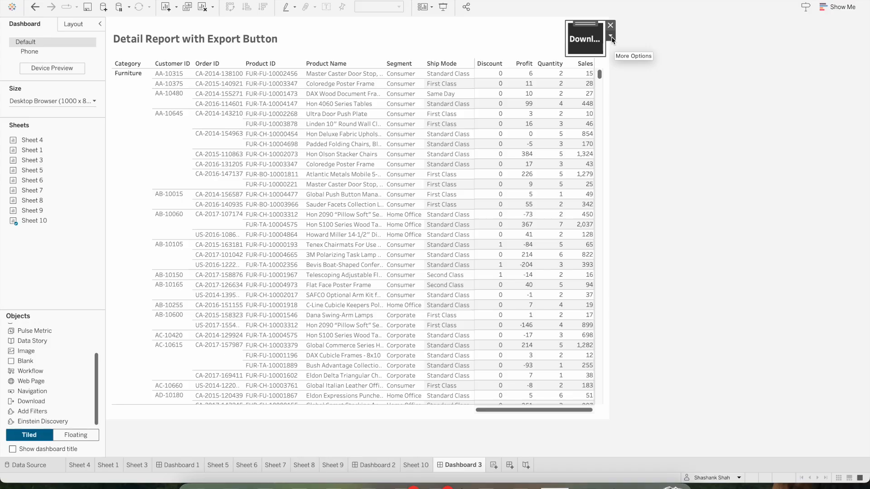
Change the download button's style to an image, using 724827.png from the Desktop, and apply it
left_click(611, 38)
left_click(625, 48)
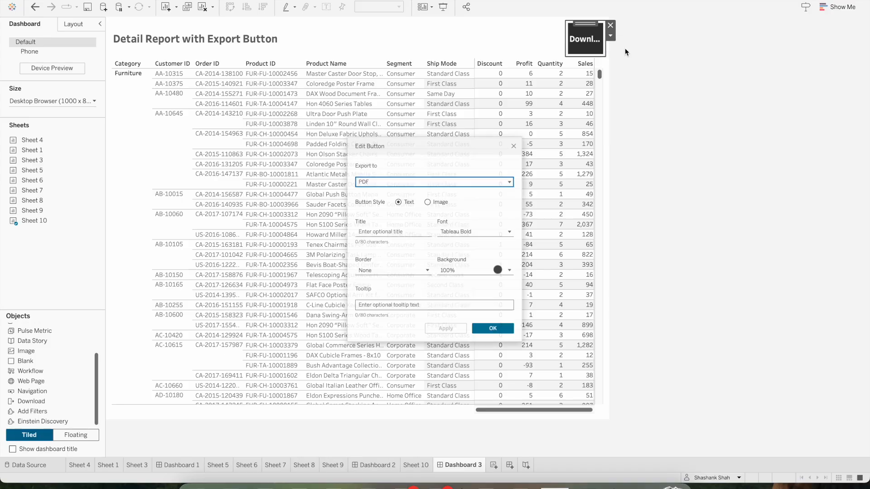
left_click(427, 197)
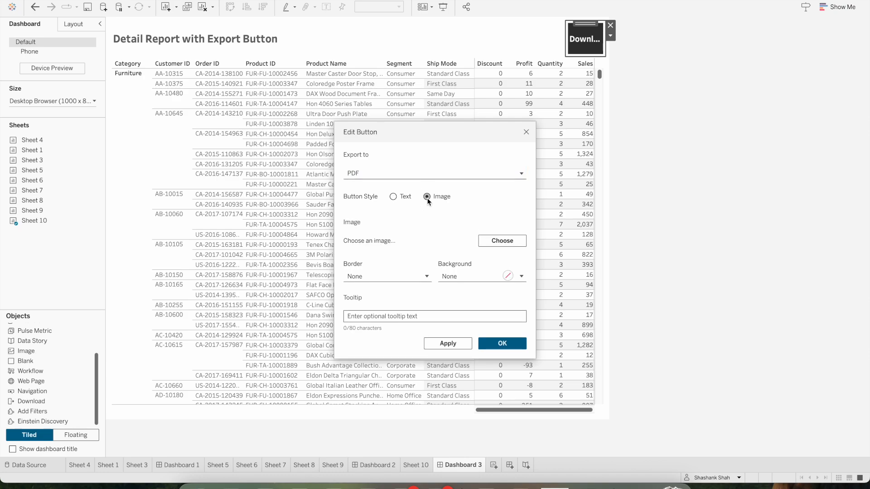
left_click(505, 242)
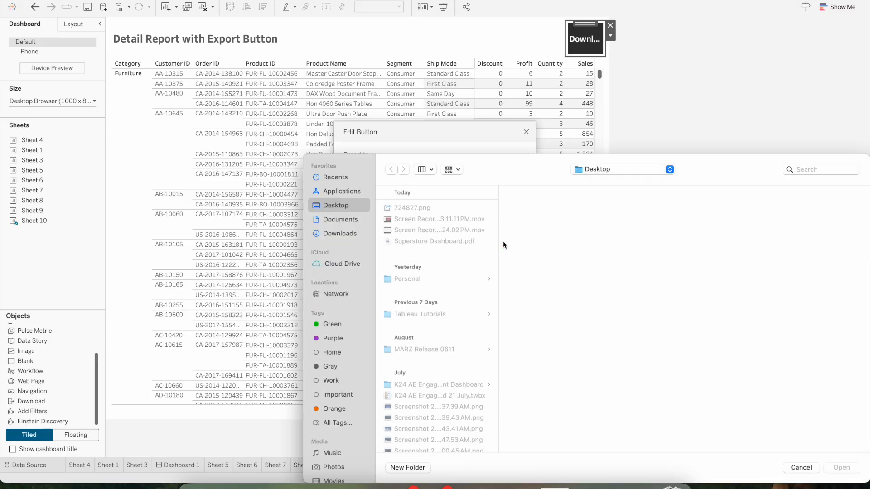
left_click(413, 208)
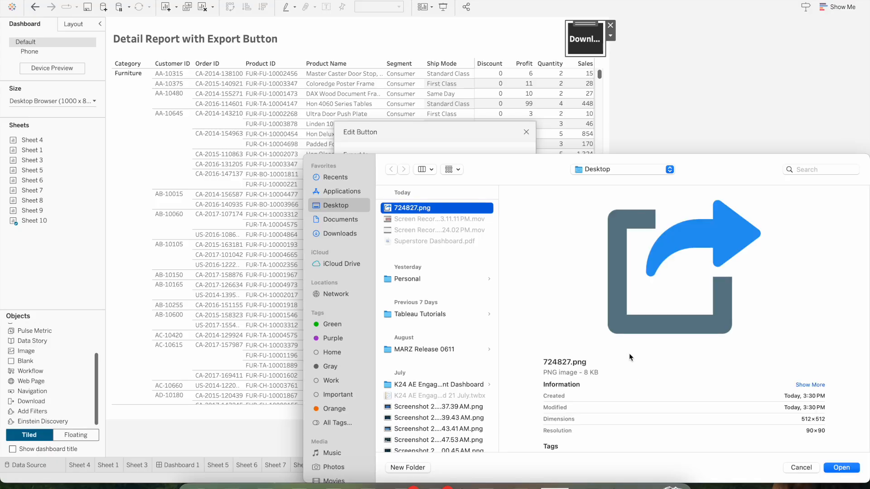
left_click(845, 467)
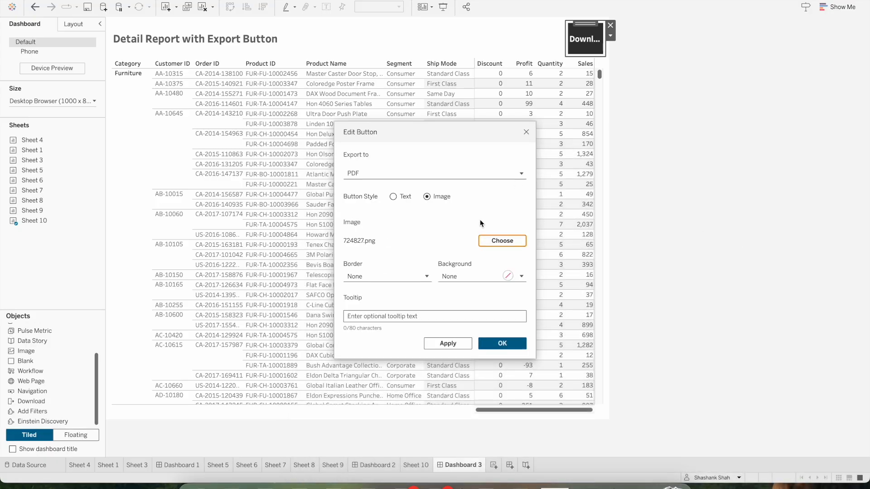
left_click(442, 343)
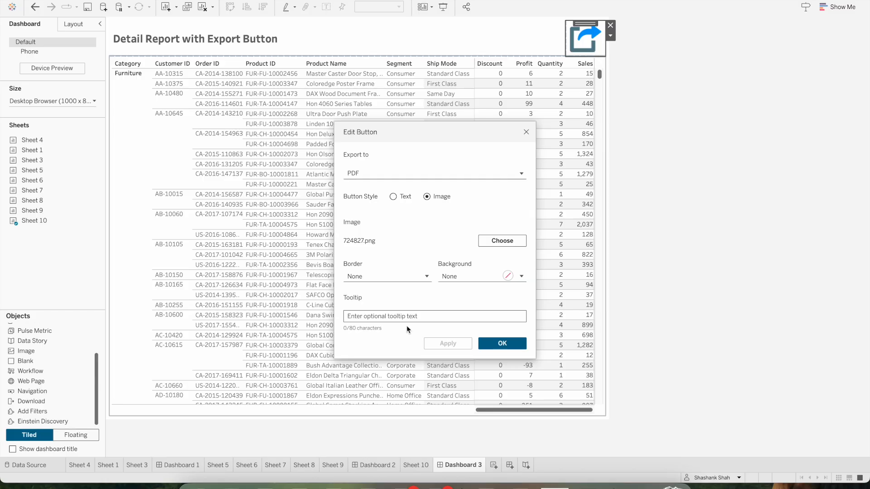
Set the download button's tooltip to "Export Button on Click" and accept the button settings
left_click(397, 316)
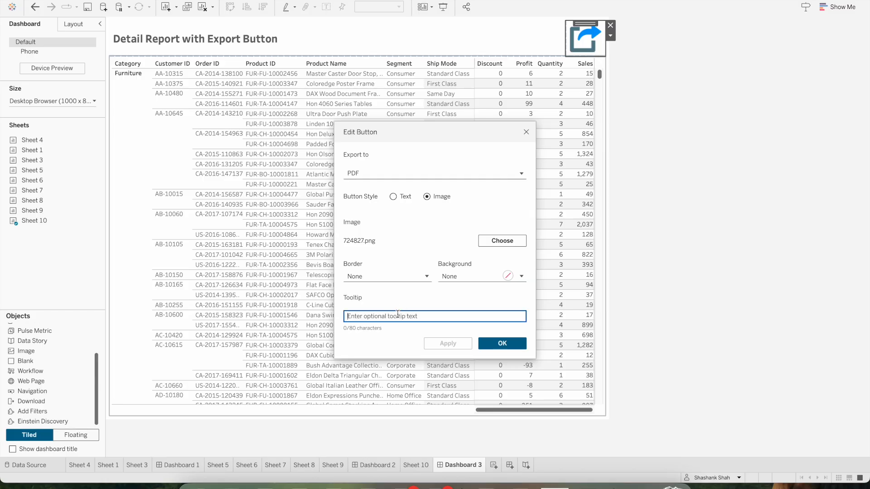
type("Export ")
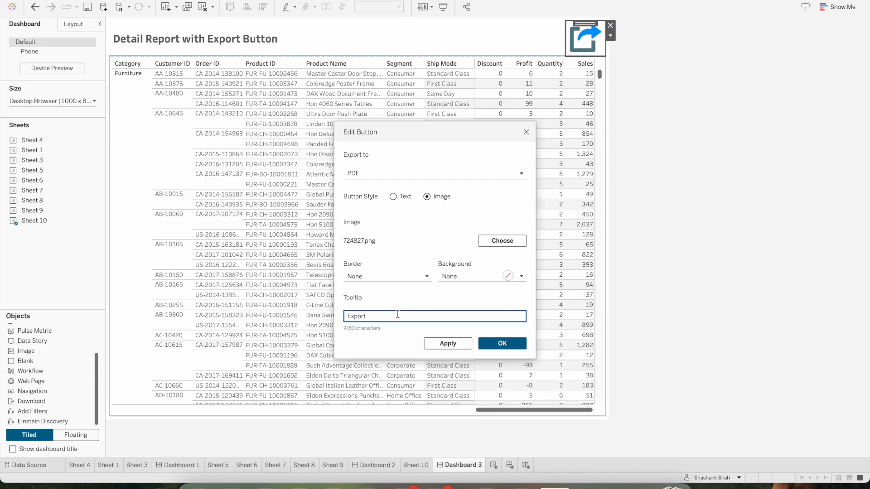
type("Button on Click")
left_click(501, 344)
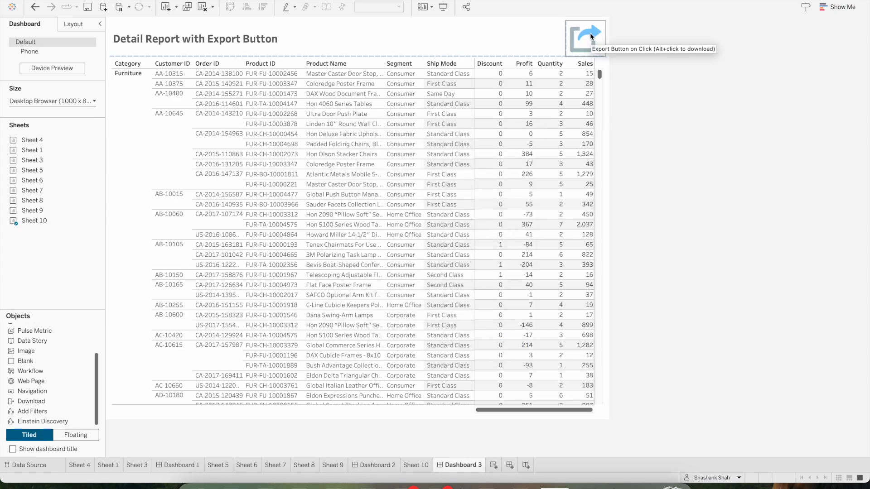
Present the dashboard full screen and use its export button to save the entire workbook to the Desktop as "PDF Export Test.pdf"
left_click(443, 7)
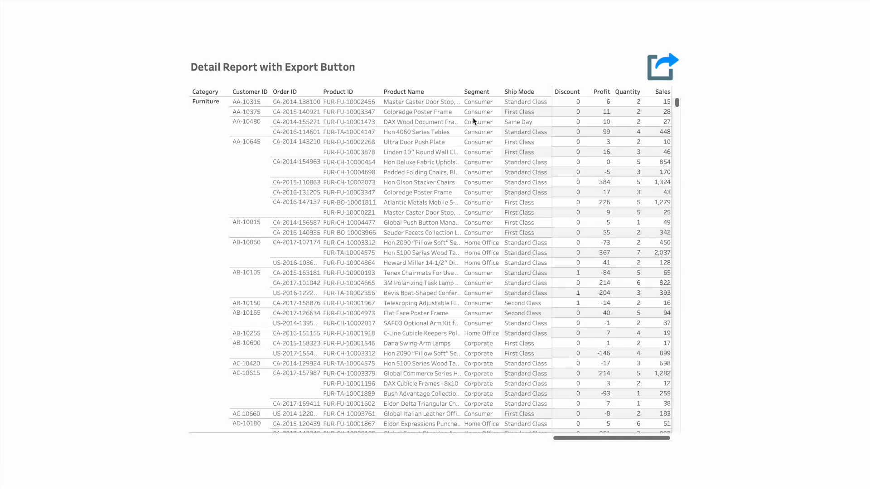
left_click(664, 71)
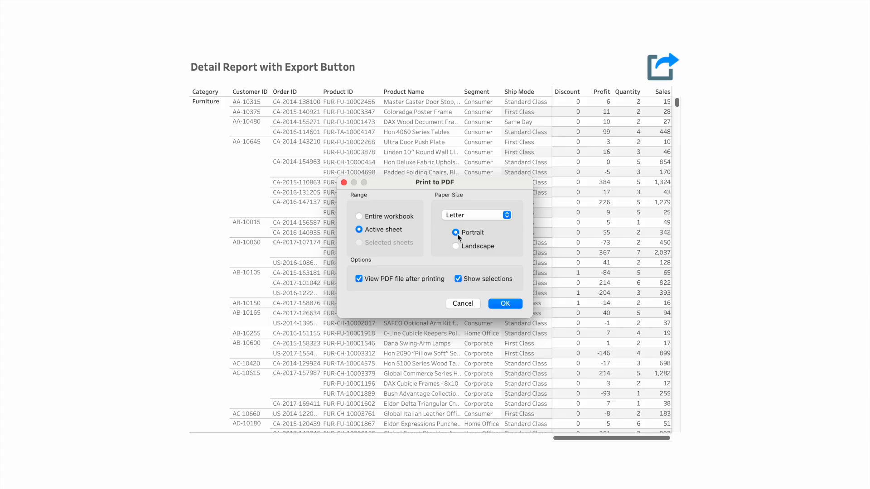
left_click(359, 216)
left_click(517, 307)
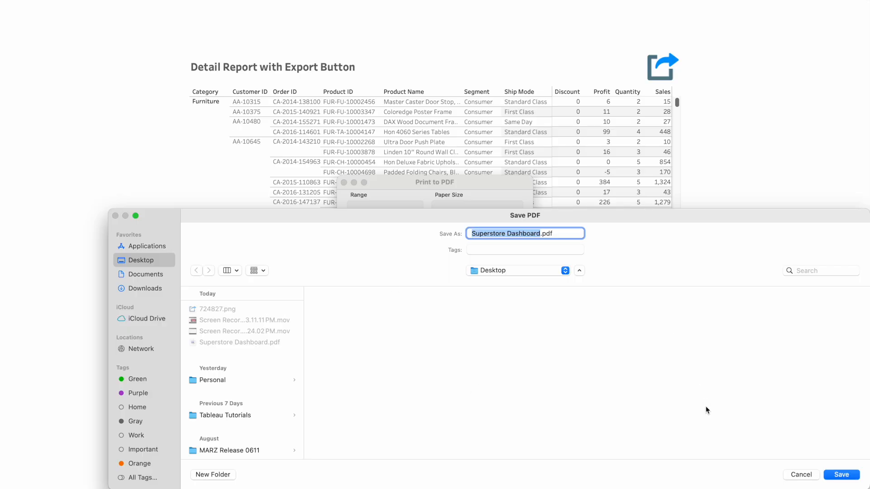
type("PDF Export")
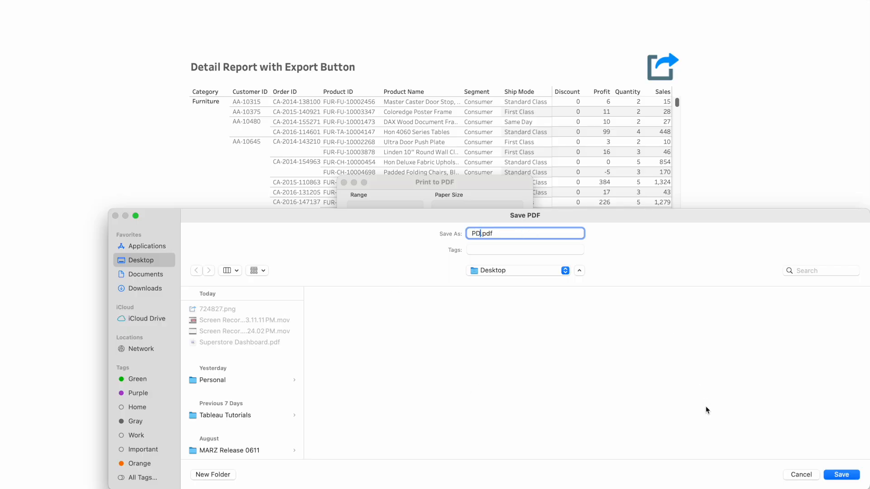
type(" Test")
key("Return")
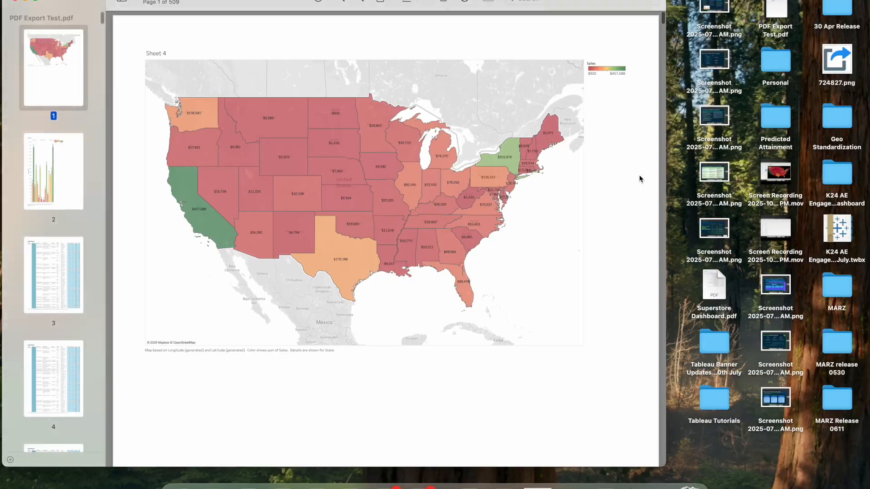
Examine the exported PDF, browsing its page thumbnails and reading through the Detail Report pages from page 3 onward
left_click(37, 3)
key("Escape")
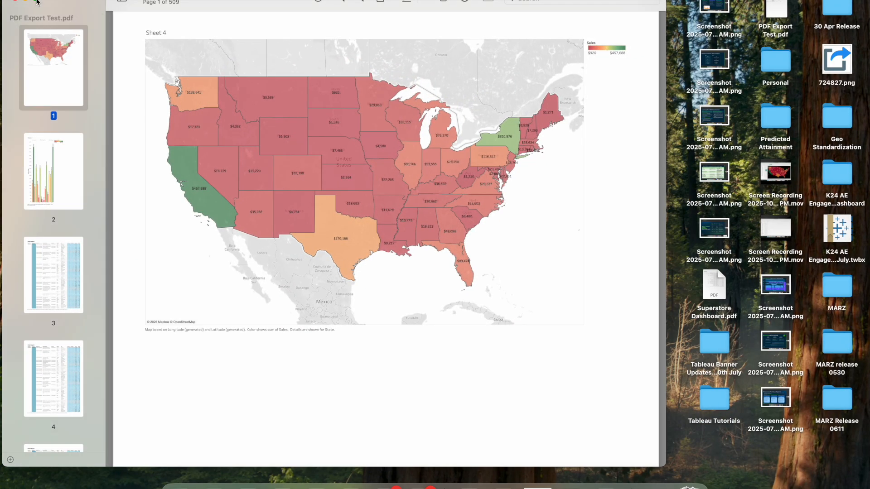
left_click(37, 2)
key("Escape")
scroll(88, 278, "down", 1)
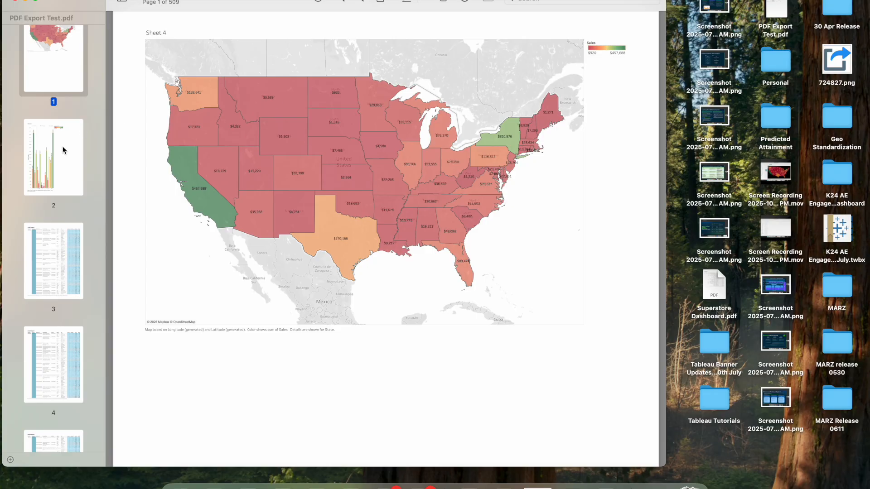
left_click(63, 150)
left_click(537, 485)
key("Right")
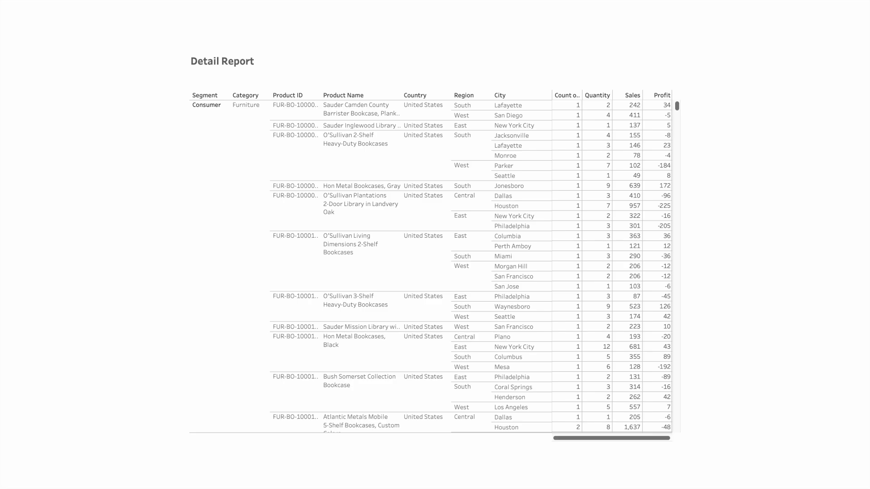
key("Left")
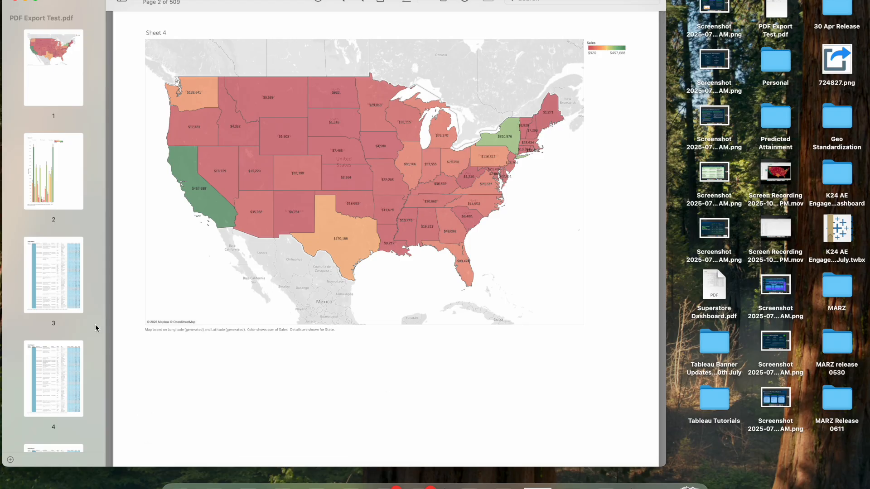
scroll(95, 324, "down", 2)
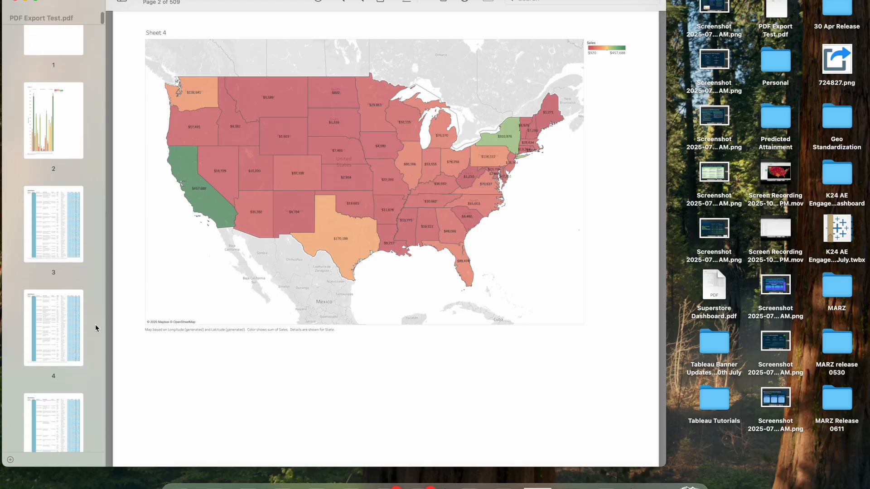
left_click(62, 160)
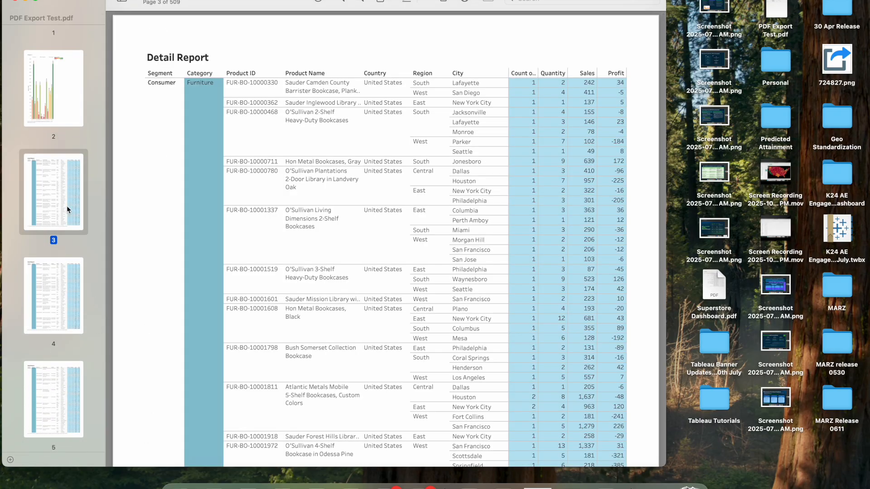
scroll(204, 90, "down", 1)
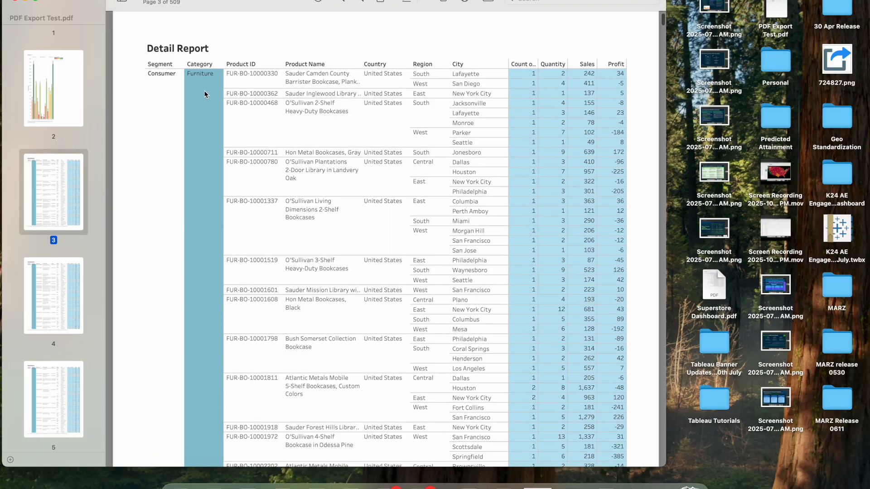
scroll(204, 90, "up", 2)
scroll(219, 170, "down", 15)
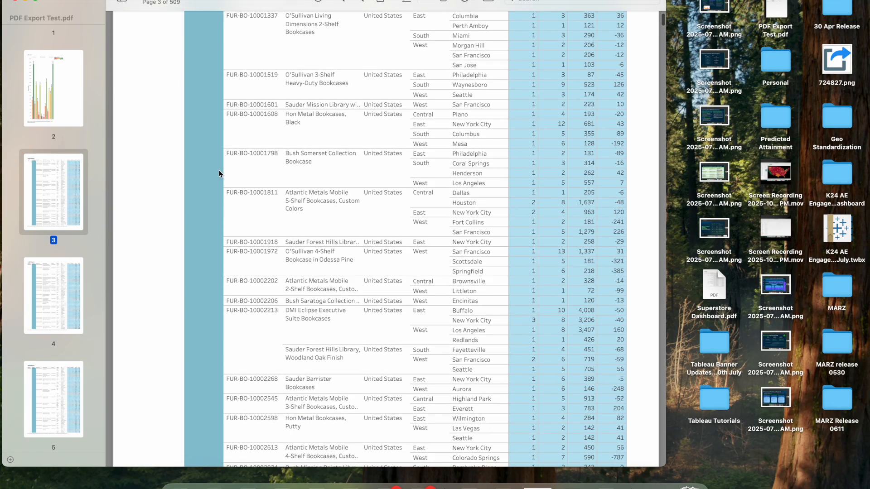
scroll(218, 174, "down", 20)
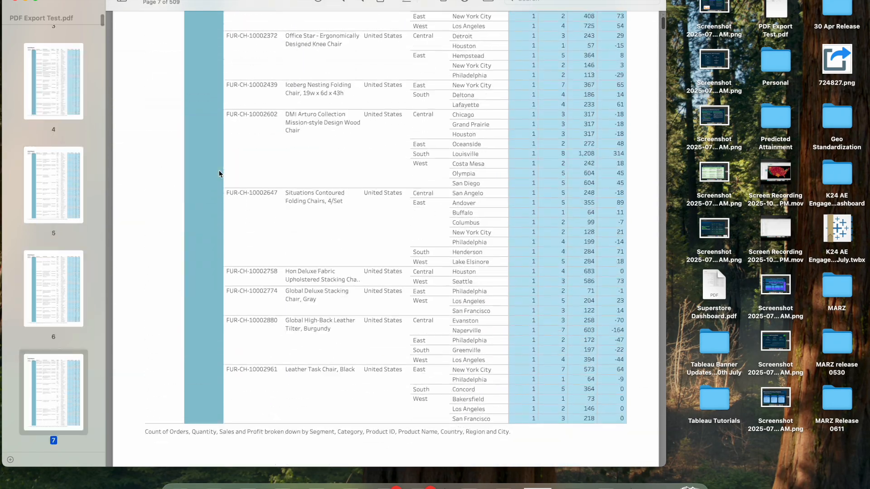
scroll(219, 174, "down", 20)
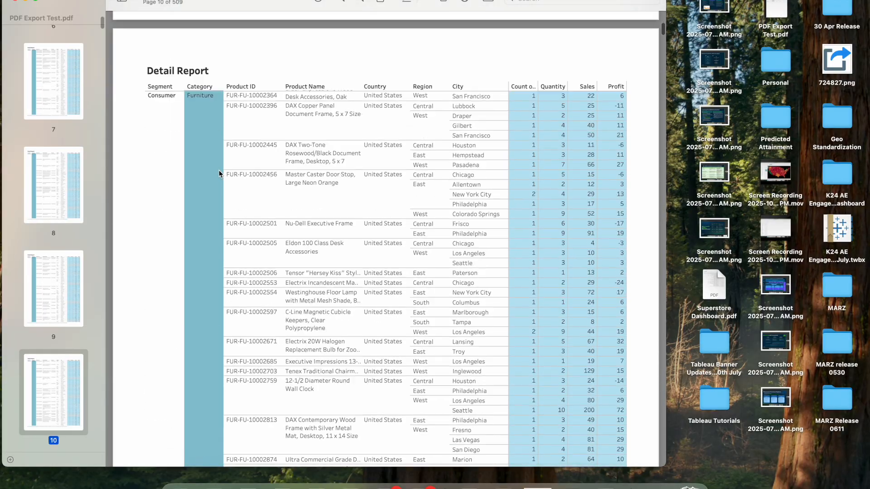
Close the exported PDF, switch back to Tableau, leave presentation mode and deselect the export button on the dashboard
left_click(15, 1)
left_click(550, 484)
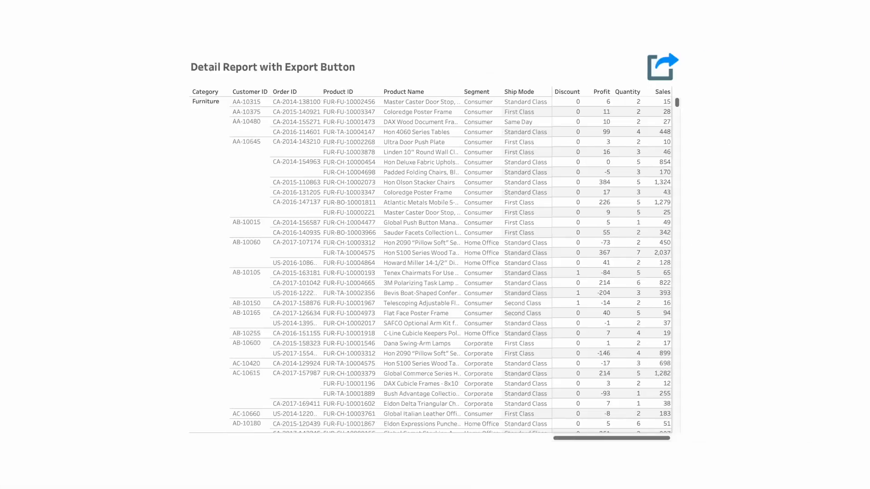
key("Escape")
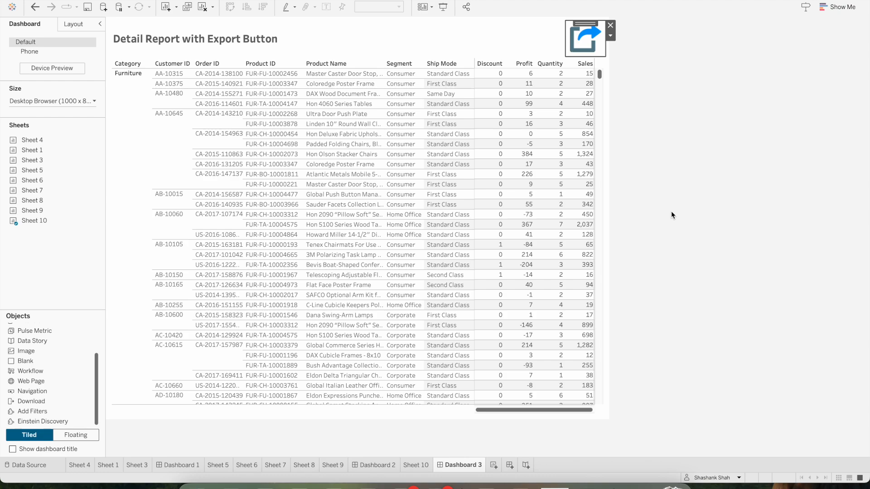
left_click(649, 137)
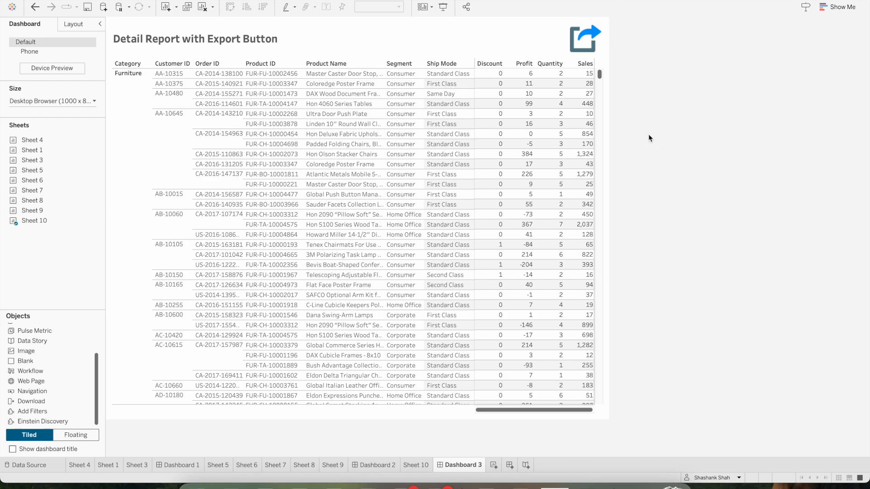